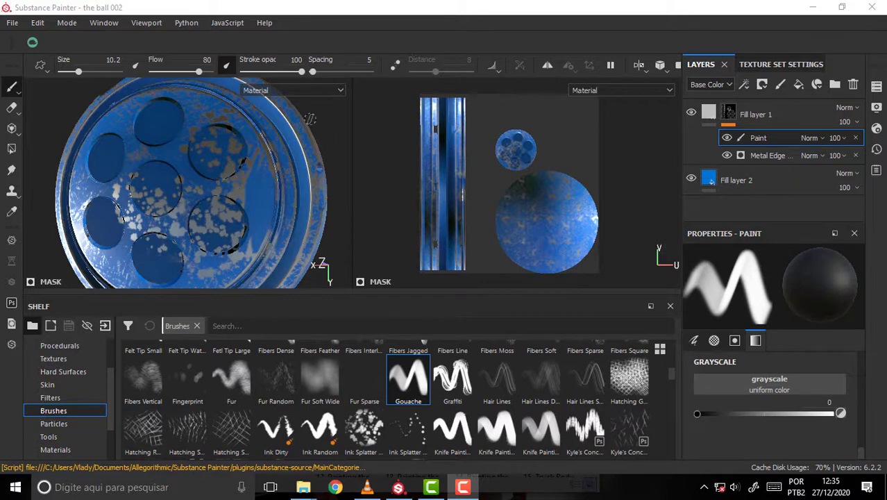
- Brush blue paint back over the bare-metal wear spots near the lid's right holes
alt+drag(310, 118, 283, 123)
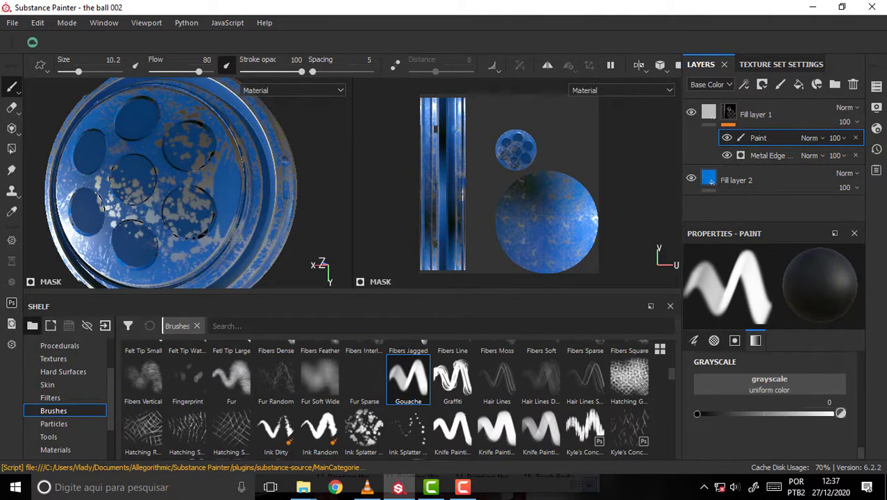
drag(211, 162, 222, 187)
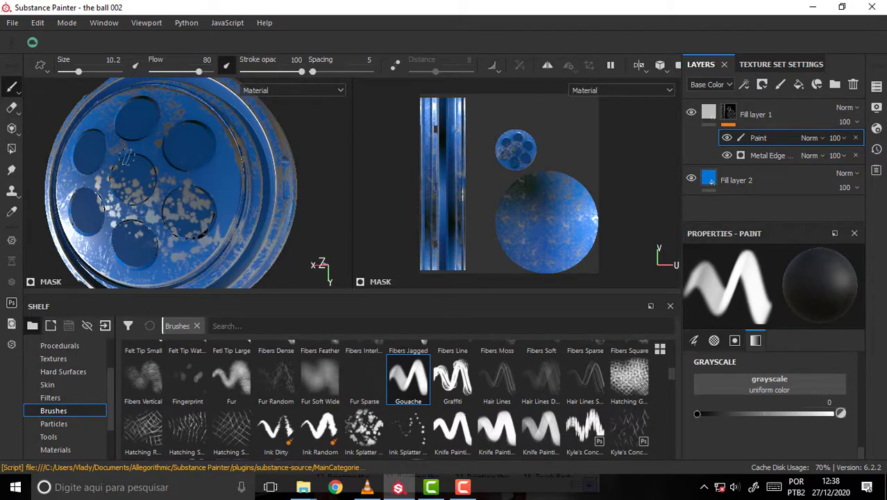
- Use the Eraser to clear painted wear spots from the middle and lower lid, then return to Paint
click(11, 108)
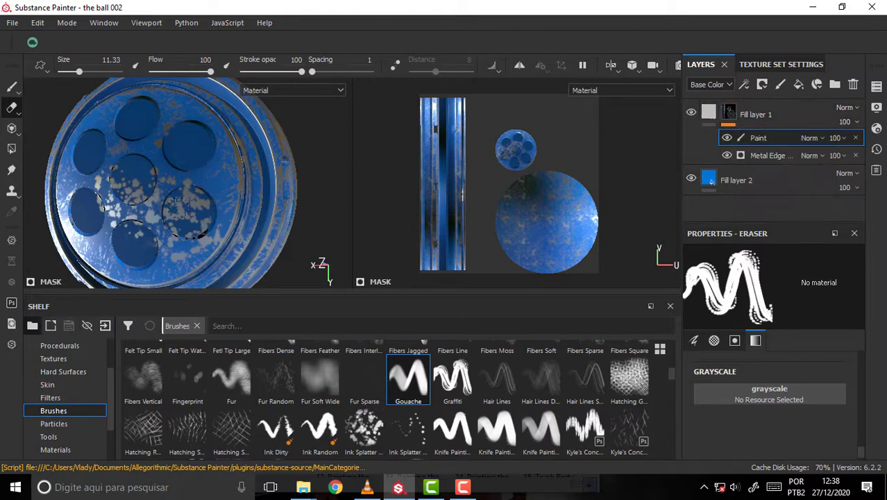
mouse_move(186, 214)
mouse_down()
mouse_move(218, 236)
mouse_move(198, 229)
mouse_up()
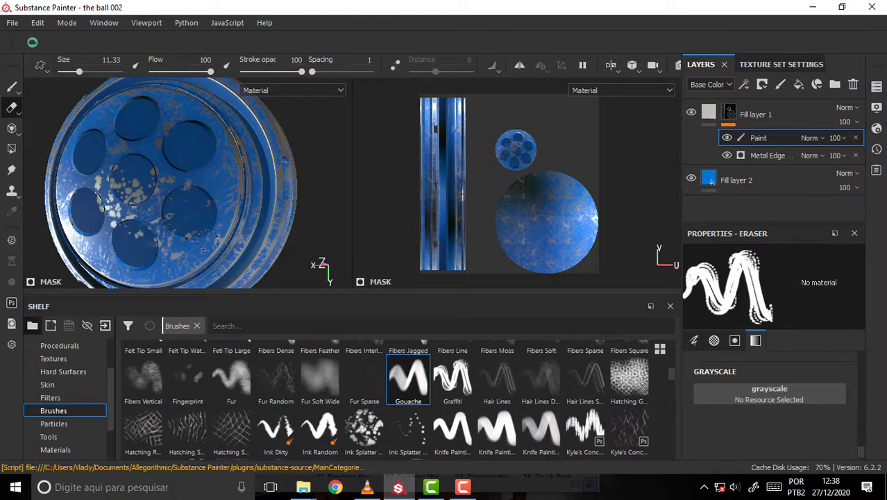
drag(135, 208, 104, 191)
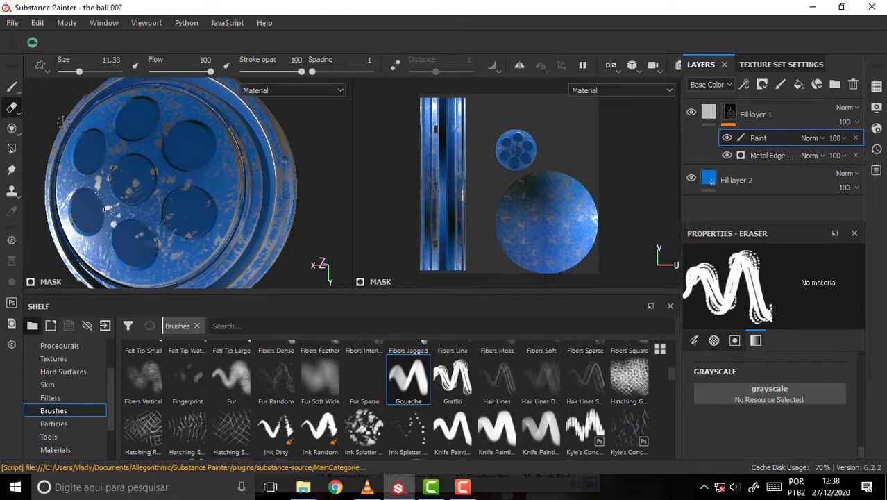
click(11, 86)
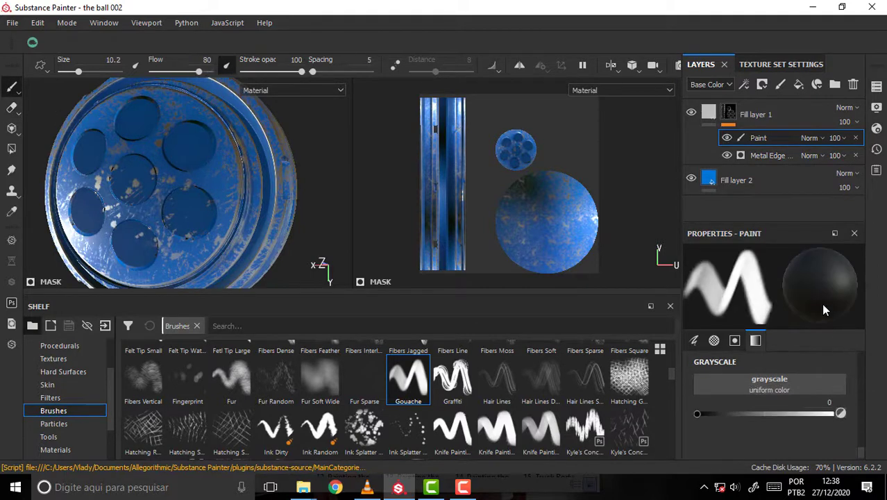
- Paint grayscale 0 over the wear specks along the lid's right rim, then reset grayscale to 1
drag(698, 415, 839, 415)
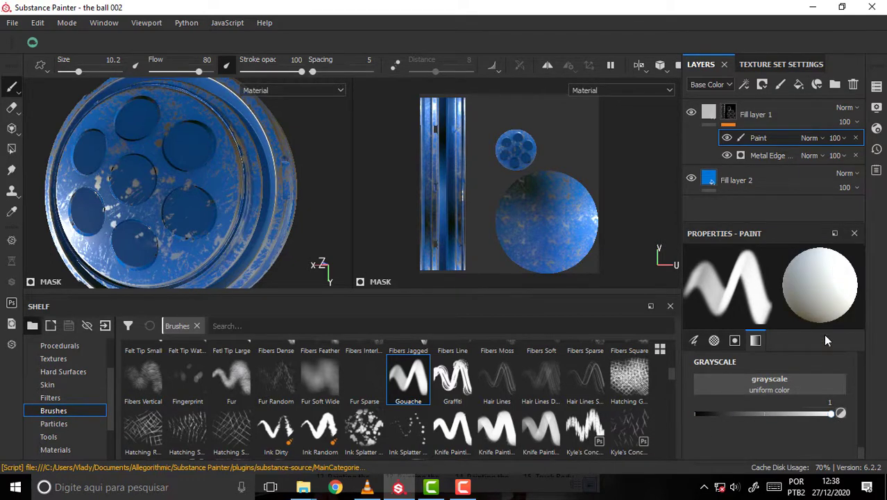
drag(832, 414, 797, 415)
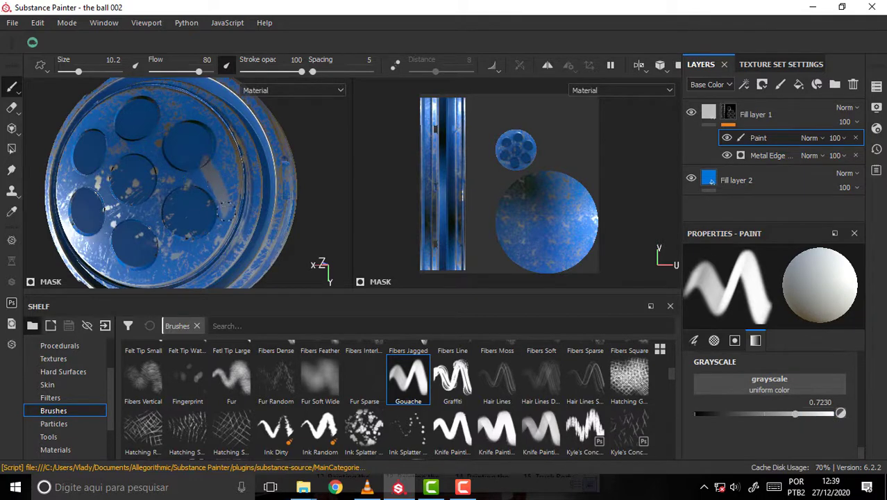
drag(787, 415, 773, 415)
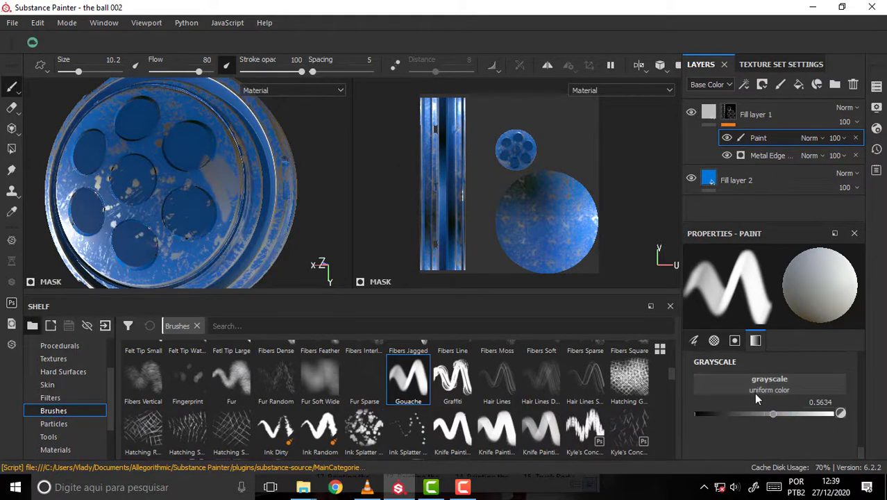
drag(772, 414, 694, 415)
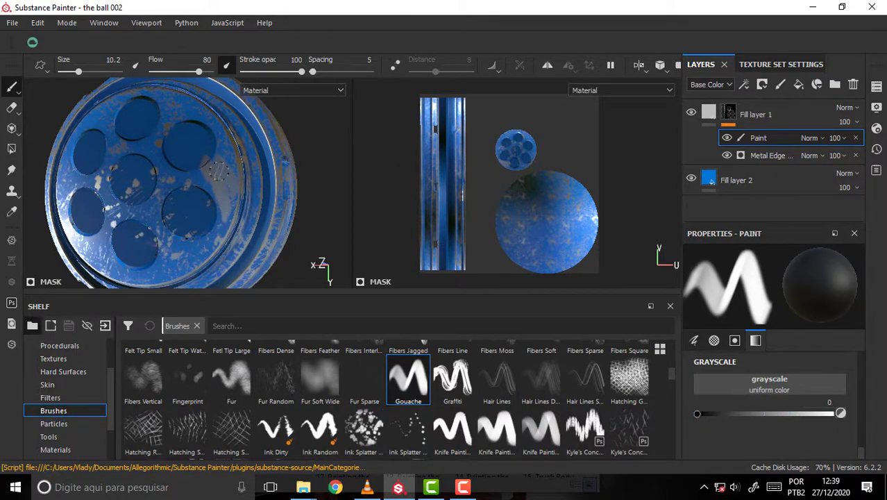
drag(210, 185, 236, 182)
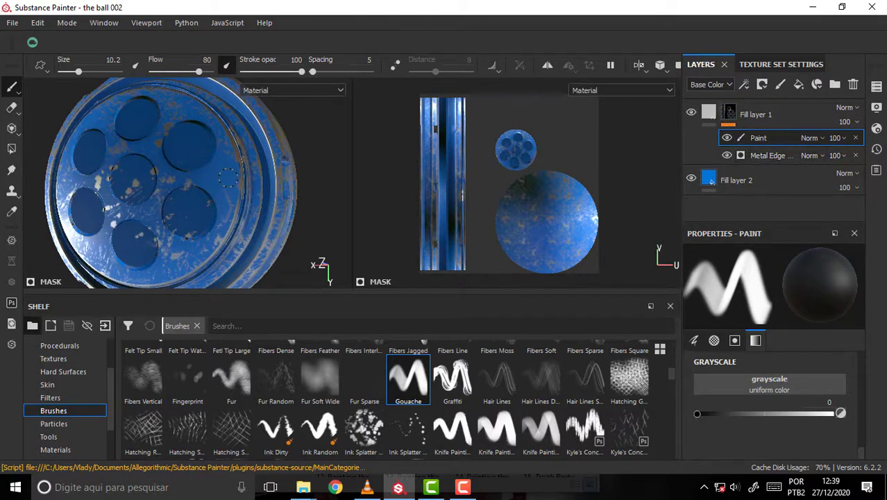
drag(231, 133, 243, 141)
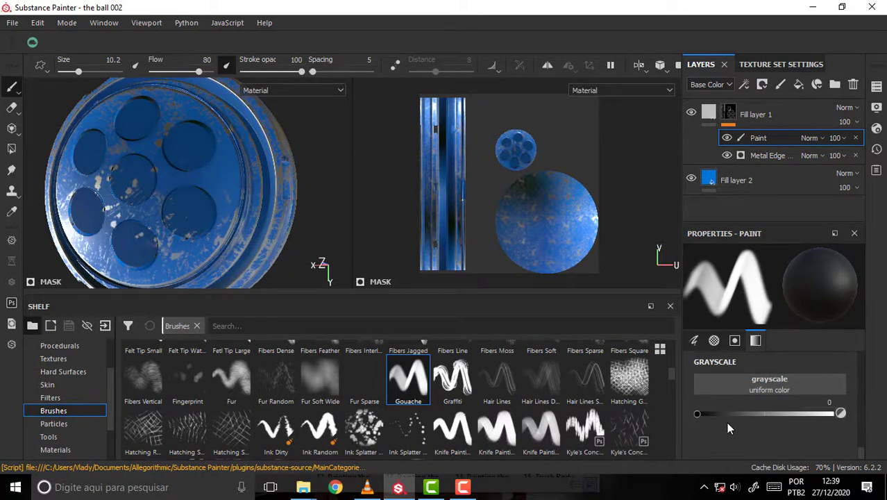
drag(698, 414, 834, 414)
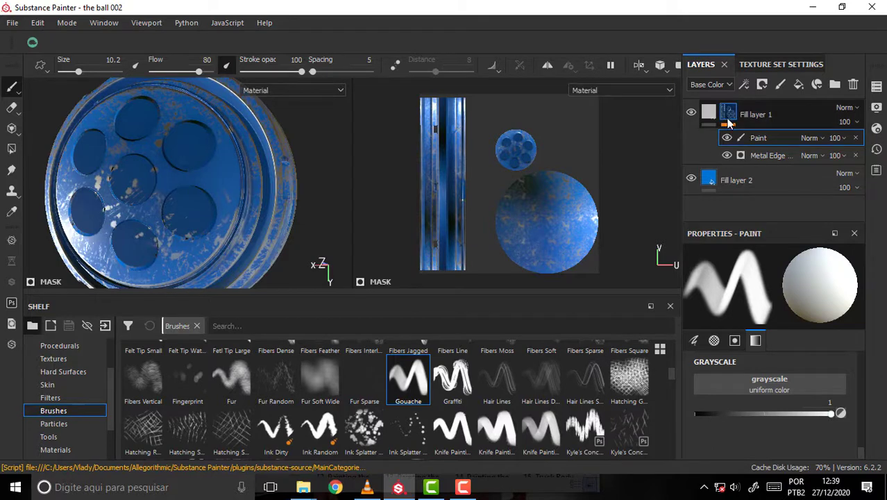
- Paint white into the Fill layer 1 mask over the lid's right side, then select Fill layer 1
mouse_move(218, 170)
mouse_down()
mouse_move(226, 191)
mouse_move(213, 208)
mouse_up()
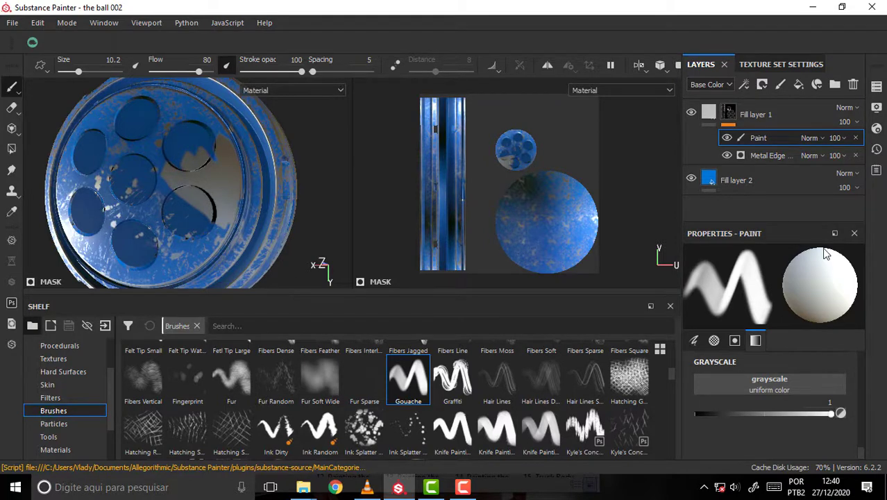
click(800, 195)
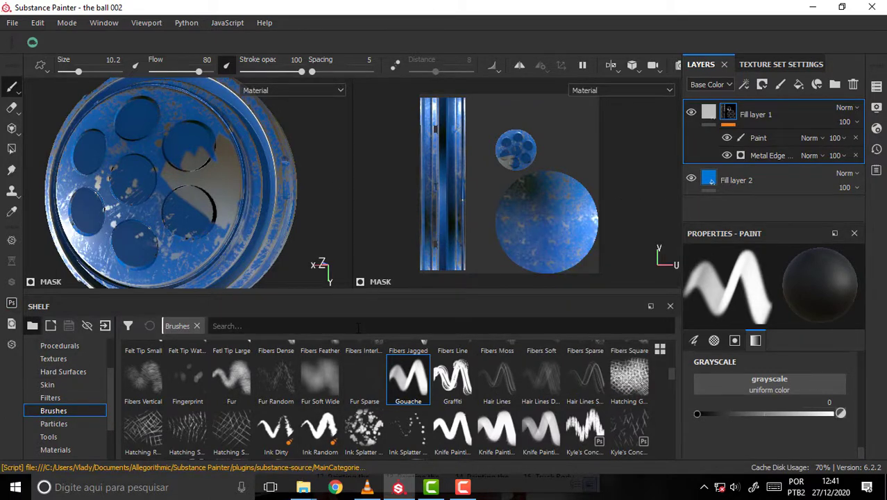
- Copy and paste Fill layer 2, move the copy to the top, and add a white mask
right_click(743, 184)
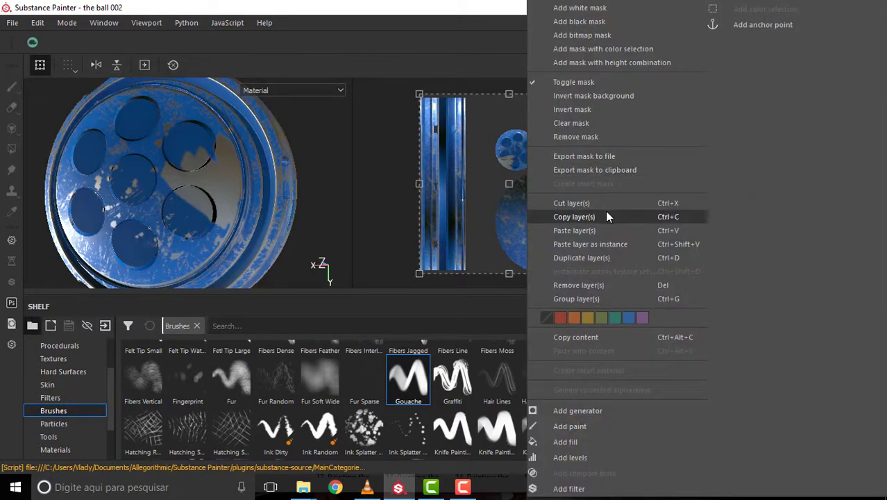
click(605, 214)
right_click(759, 174)
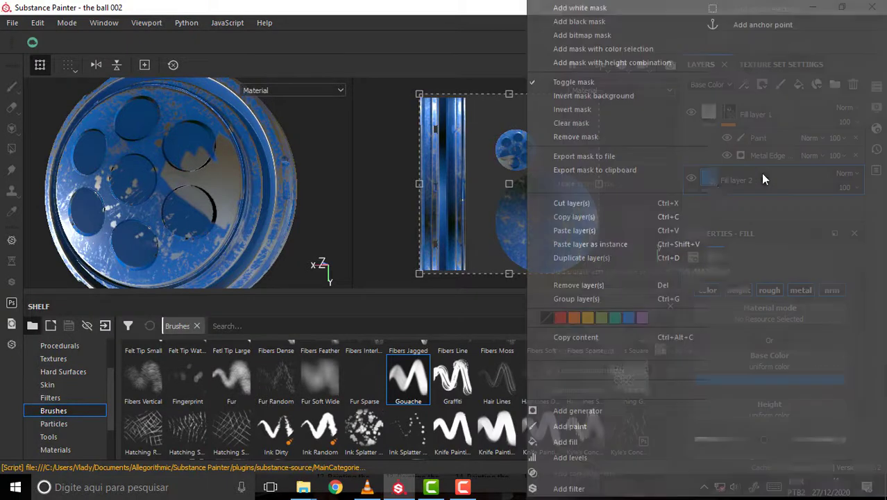
click(597, 230)
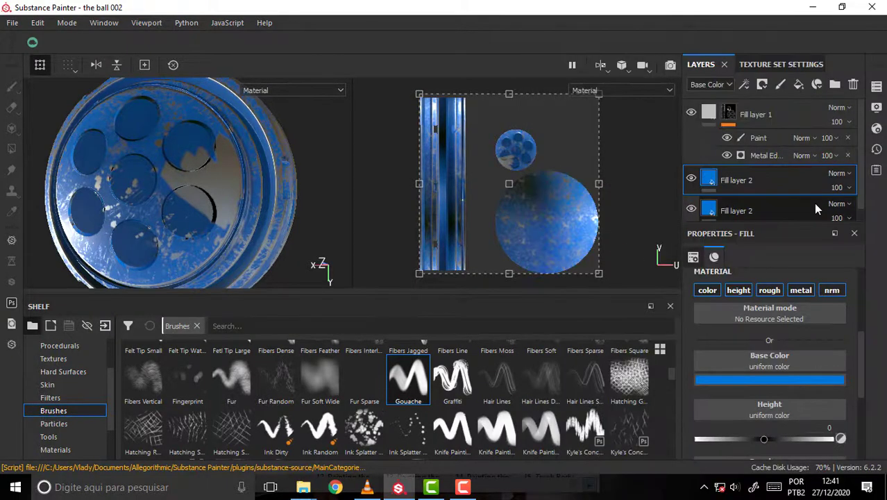
drag(781, 186, 756, 109)
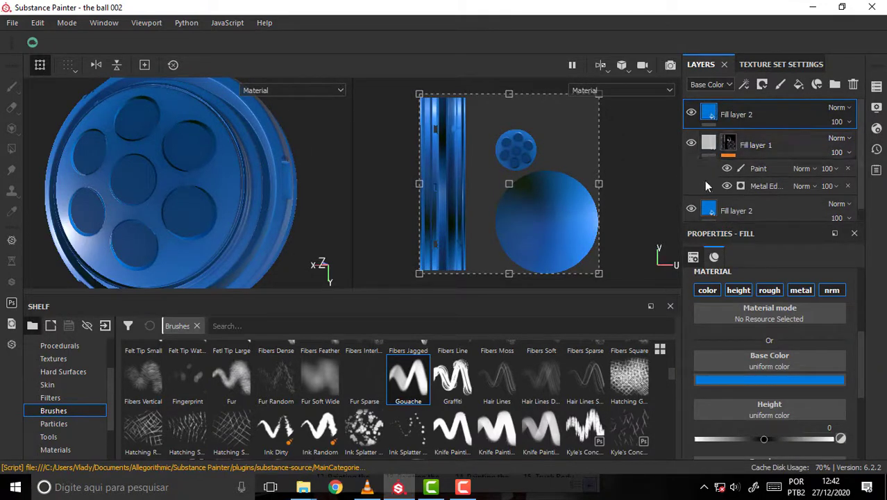
right_click(719, 115)
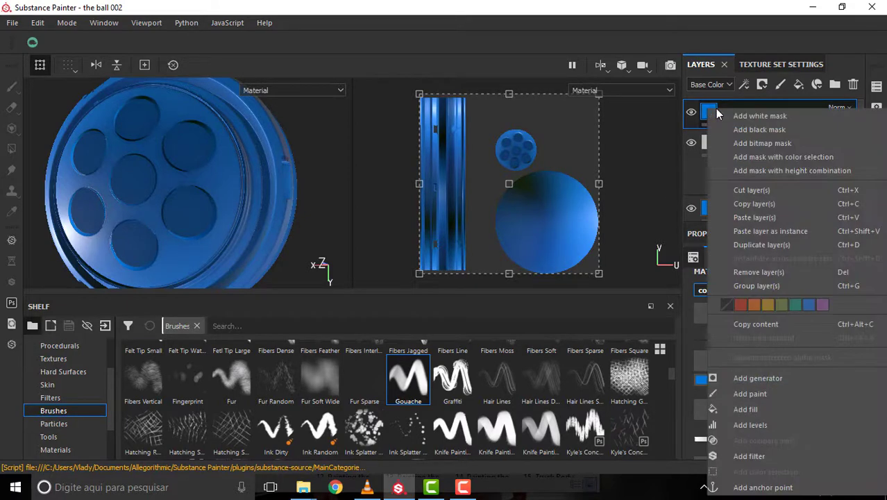
click(765, 114)
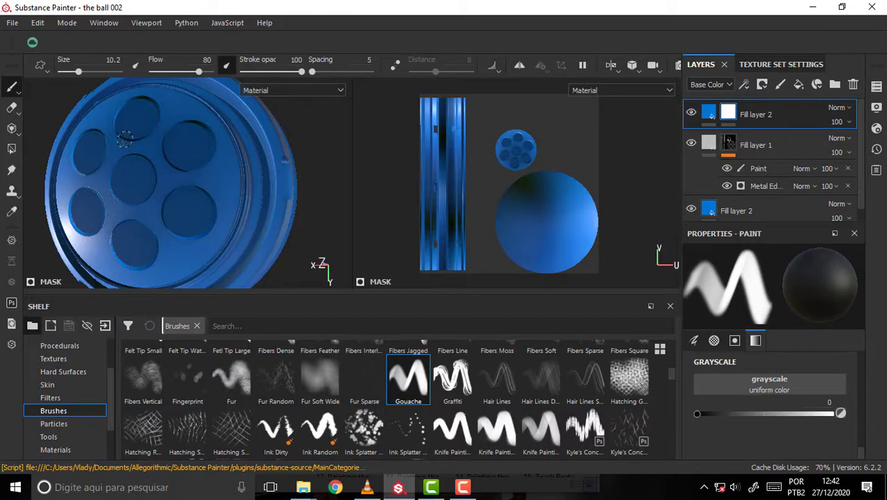
- Paint black into the top Fill layer 2 mask across the lid, right rim and side edge
mouse_move(167, 168)
mouse_down()
mouse_move(227, 173)
mouse_move(194, 115)
mouse_up()
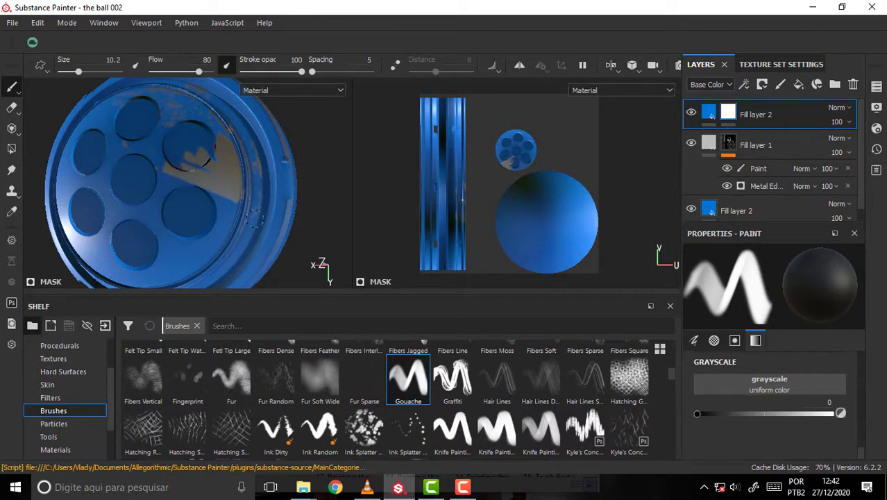
mouse_move(254, 217)
mouse_down()
mouse_move(271, 240)
mouse_move(288, 149)
mouse_move(236, 109)
mouse_up()
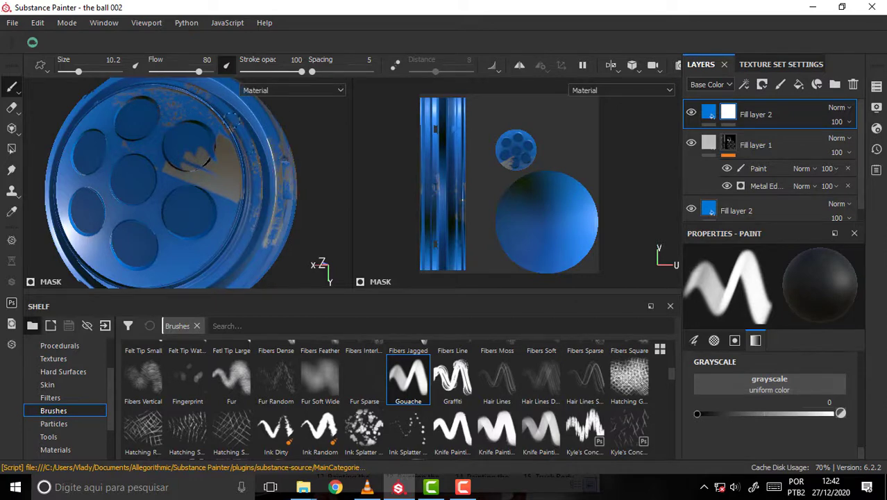
mouse_move(236, 200)
mouse_down()
mouse_move(219, 245)
mouse_move(233, 202)
mouse_move(191, 201)
mouse_move(209, 184)
mouse_move(238, 226)
mouse_move(262, 244)
mouse_move(271, 232)
mouse_up()
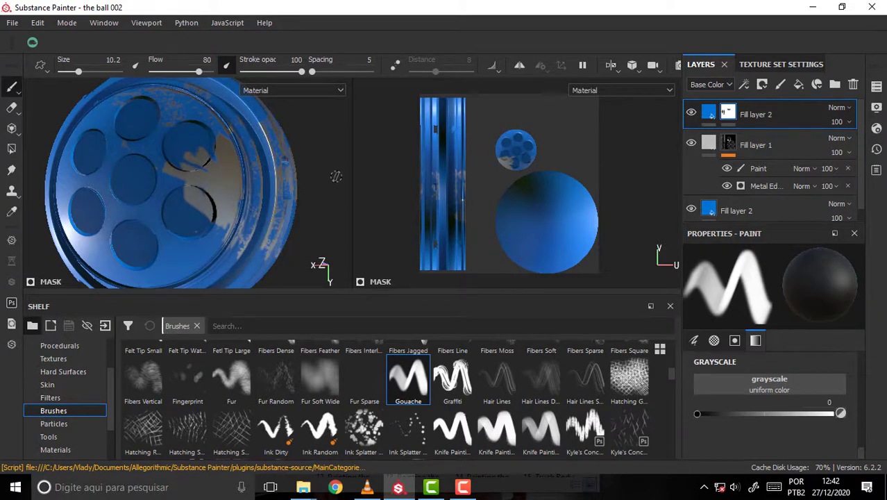
mouse_move(336, 176)
alt+mouse_down()
mouse_move(305, 174)
mouse_move(322, 160)
mouse_move(181, 162)
mouse_move(319, 97)
mouse_move(347, 97)
mouse_move(335, 114)
alt+mouse_up()
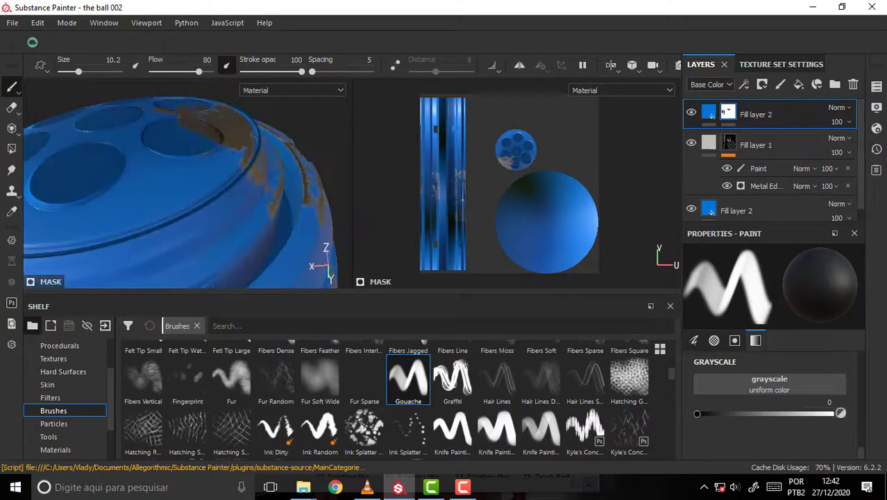
mouse_move(264, 191)
mouse_down()
mouse_move(195, 240)
mouse_move(139, 257)
mouse_move(149, 208)
mouse_up()
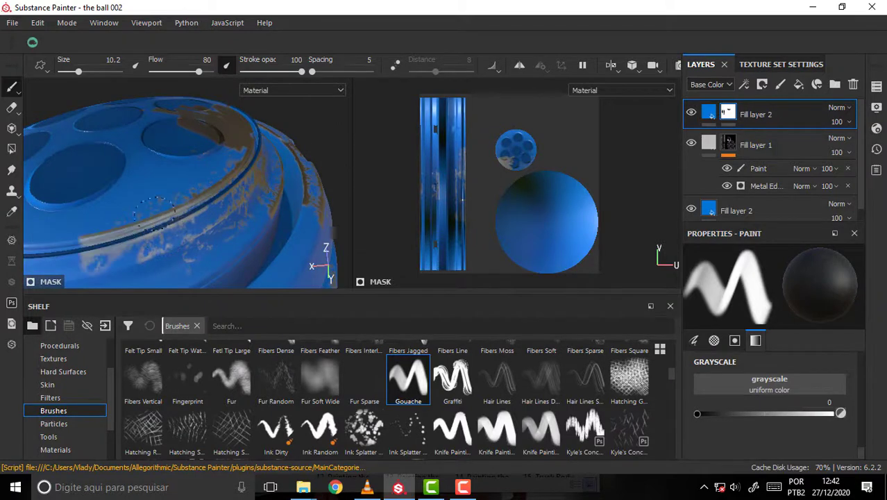
mouse_move(287, 161)
alt+mouse_down()
mouse_move(287, 224)
mouse_move(199, 209)
mouse_move(284, 184)
alt+mouse_up()
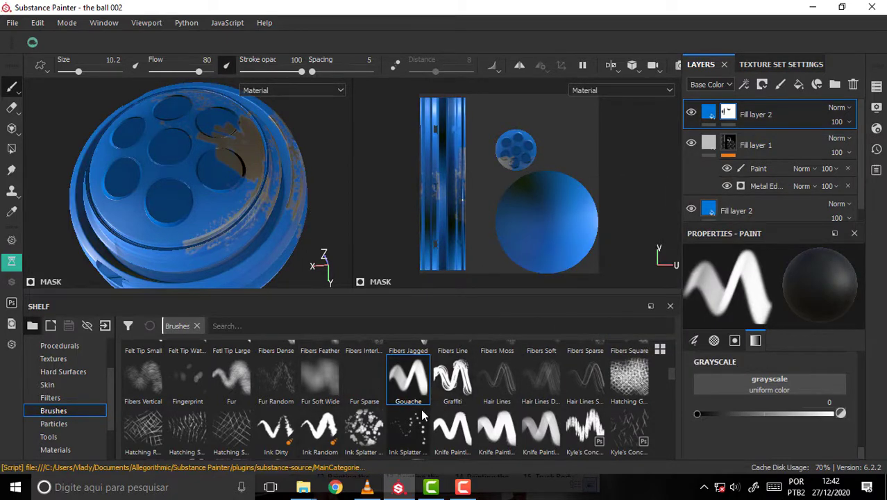
- Dab the Ink Splatter brush onto the lid's lower left to add splattered wear specks
click(363, 429)
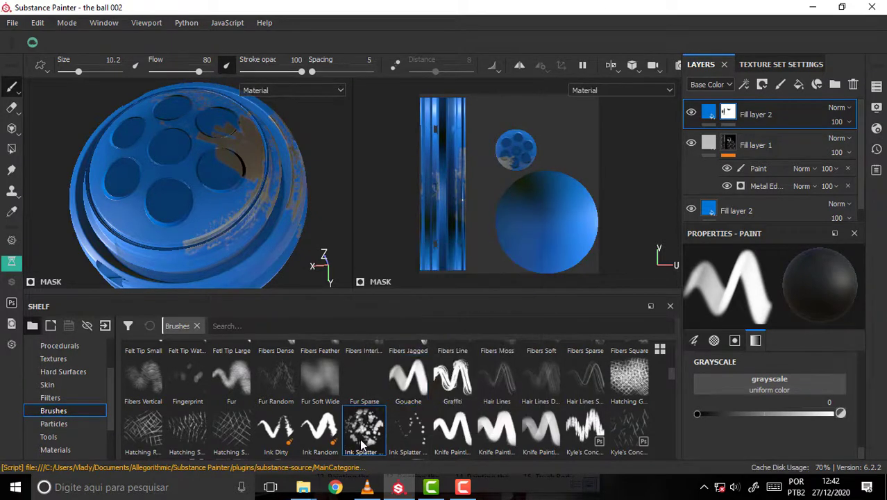
drag(173, 179, 138, 240)
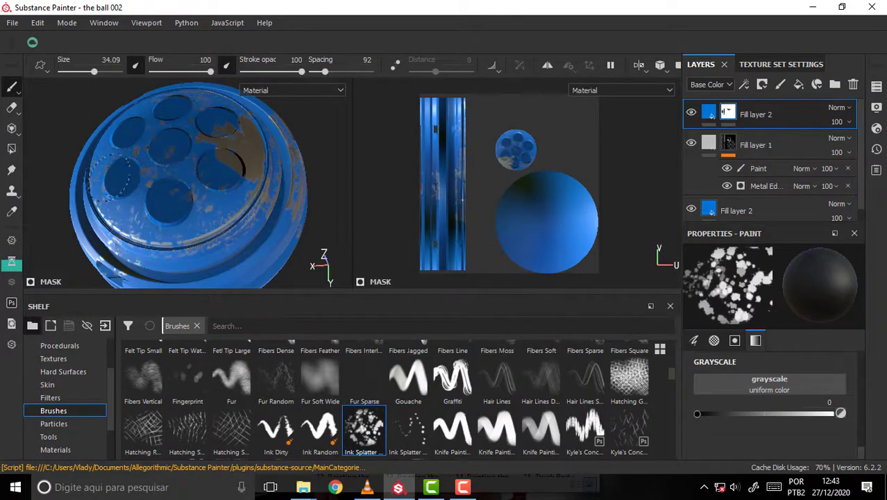